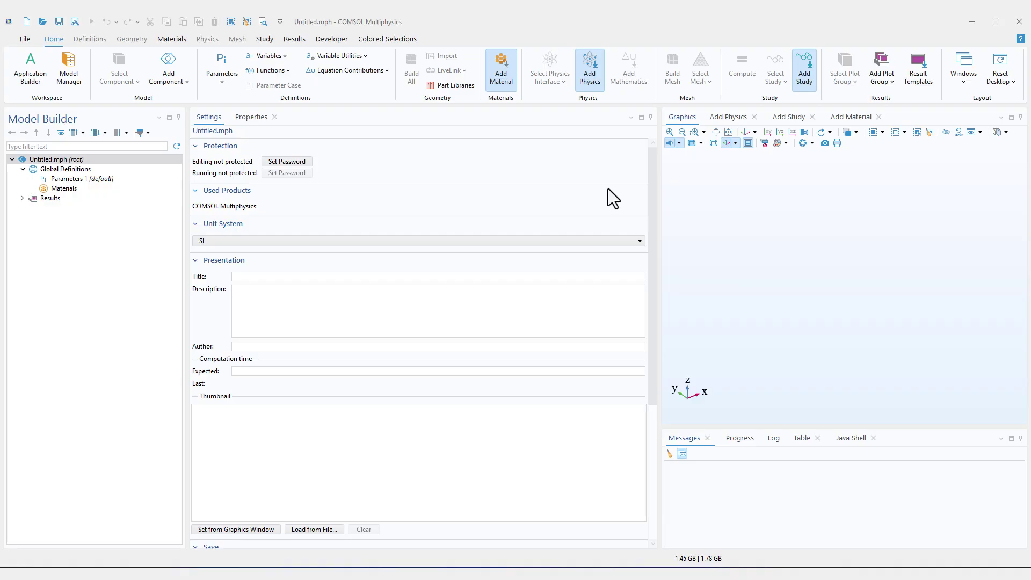
Add a 2D component and build a solid rectangle 1 m wide and 1 m high with its corner at (0, 0)
click(159, 84)
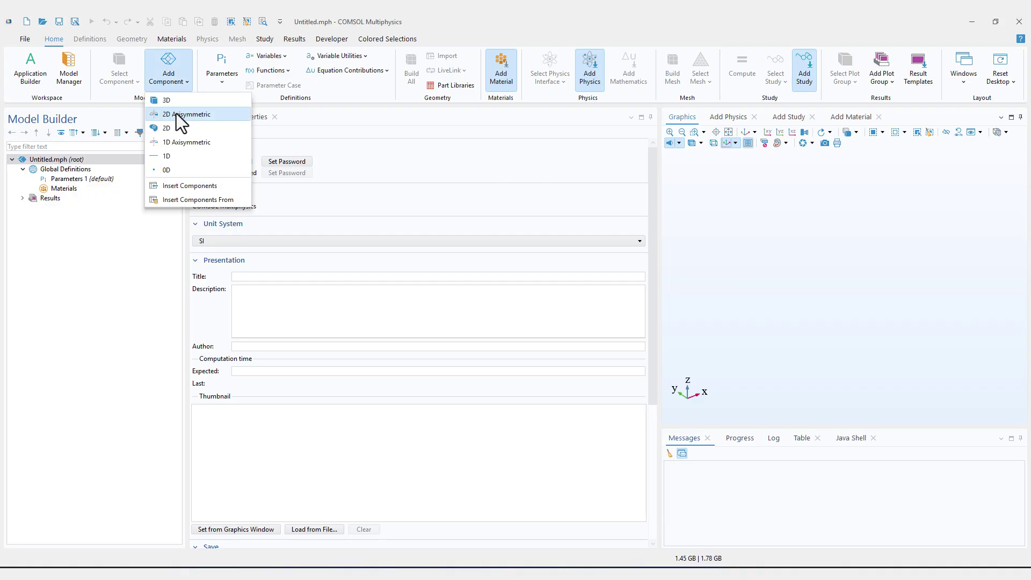
click(181, 128)
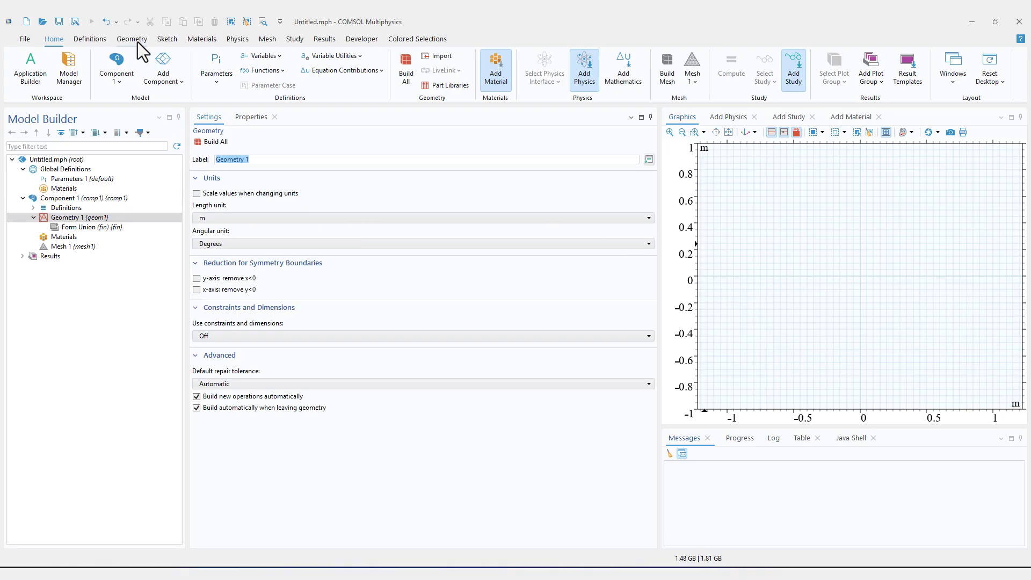
click(132, 40)
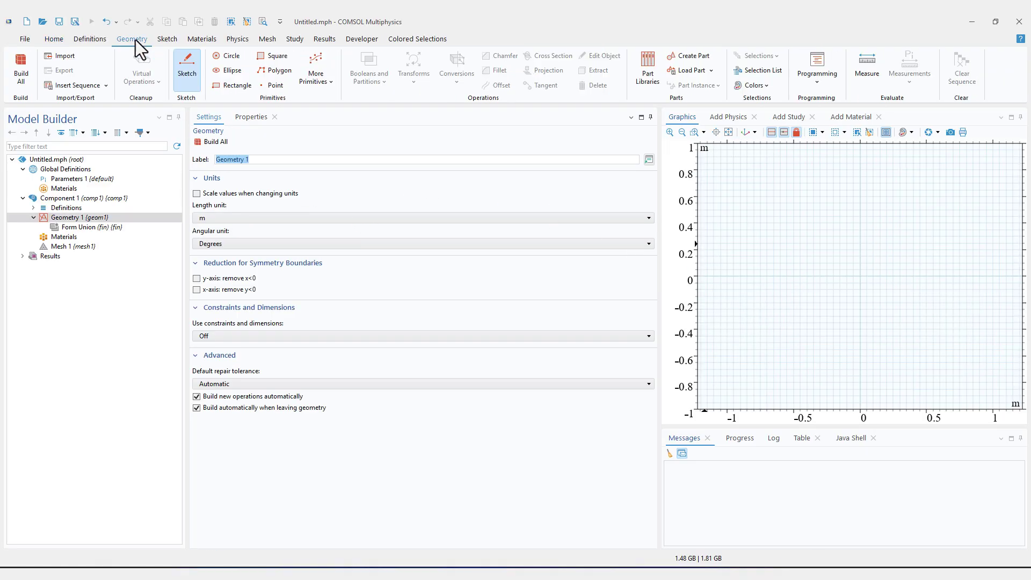
click(232, 89)
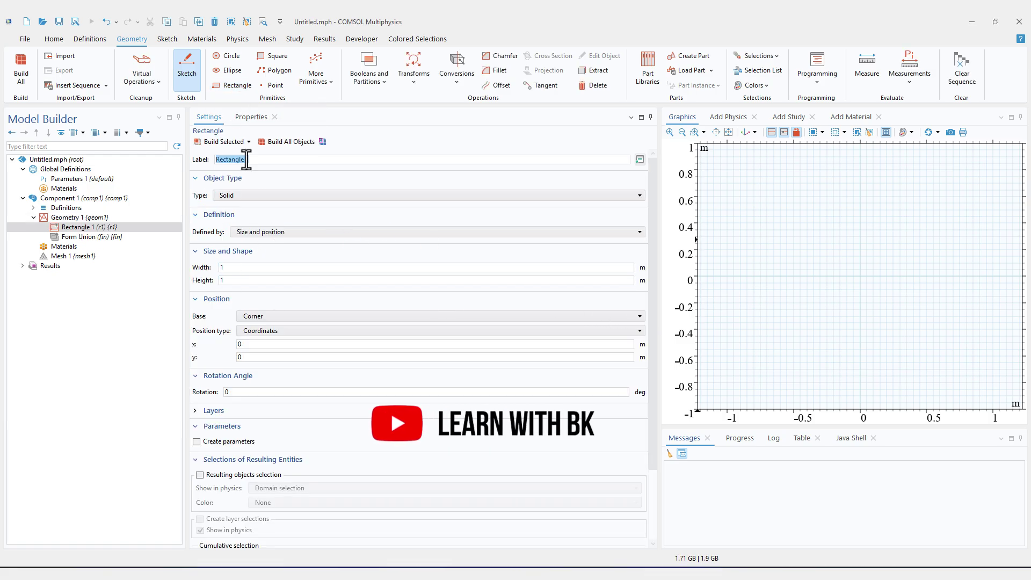
click(290, 142)
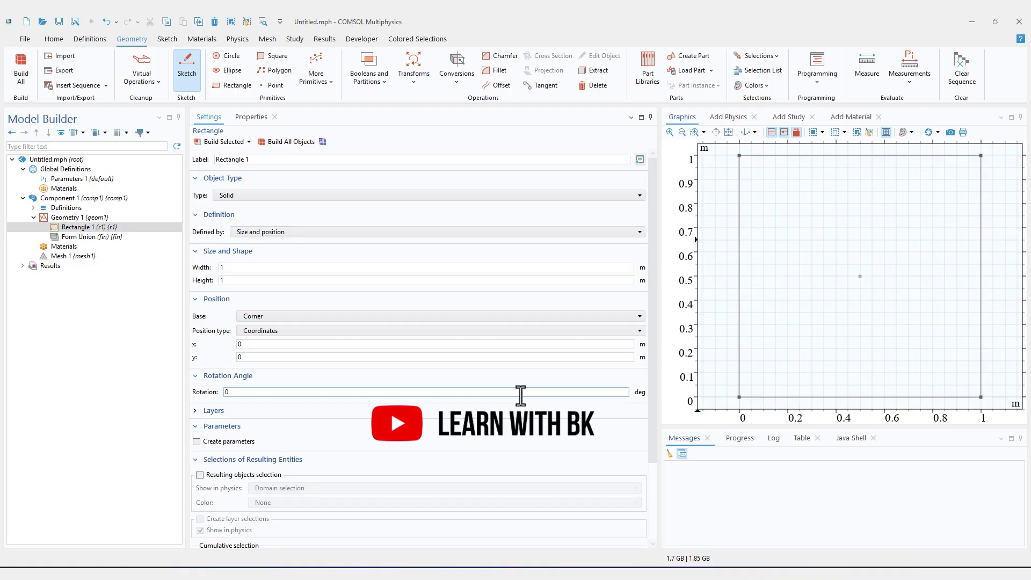
Add a 0.2 m thick layer on the bottom of the rectangle and build all objects
click(214, 411)
click(399, 442)
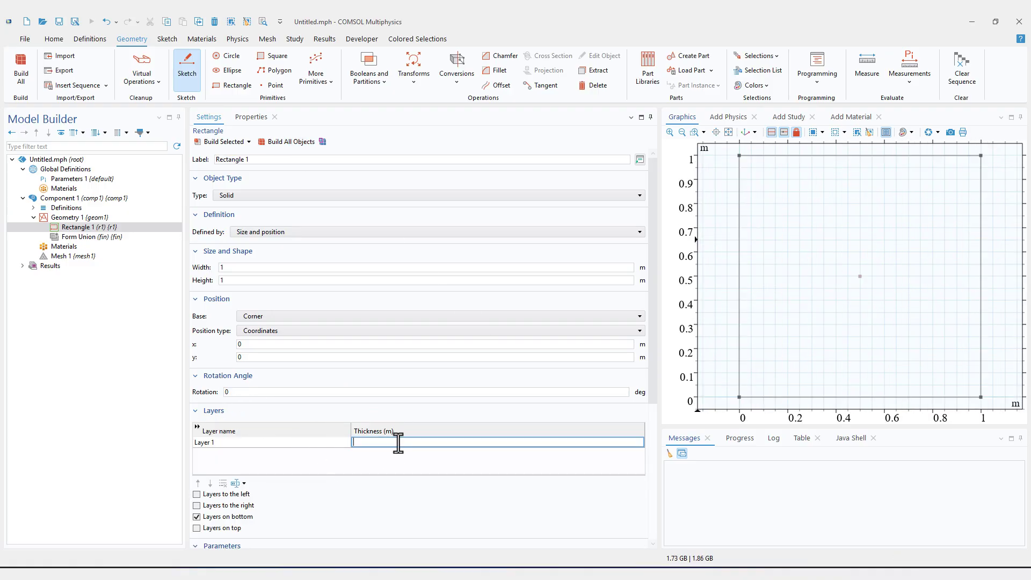
text(0.2)
click(297, 143)
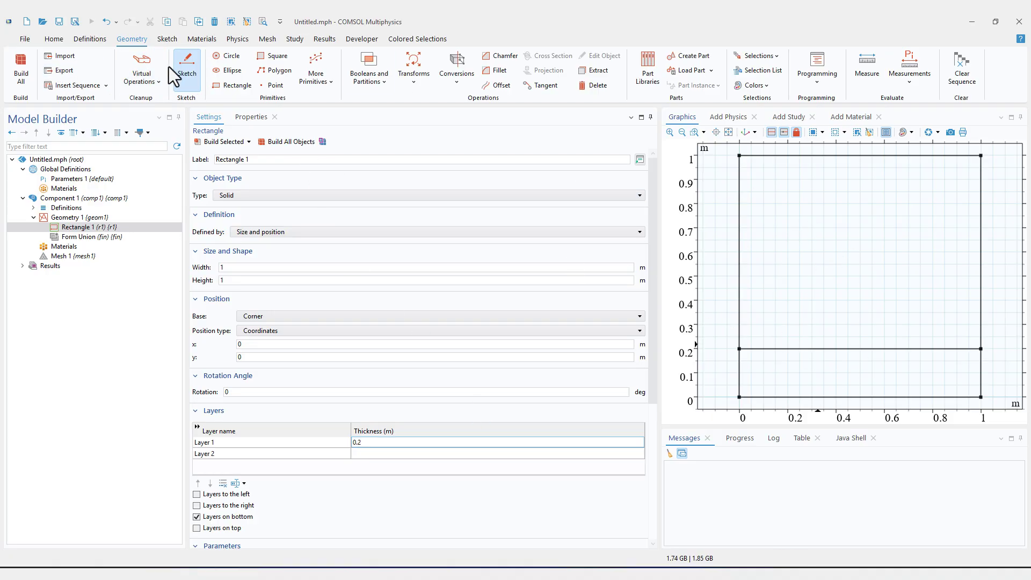
With snapping to geometry off, sketch a circle of 0.04 m radius above the layer line and move its centre to (0.05, 0.25)
click(168, 41)
click(24, 69)
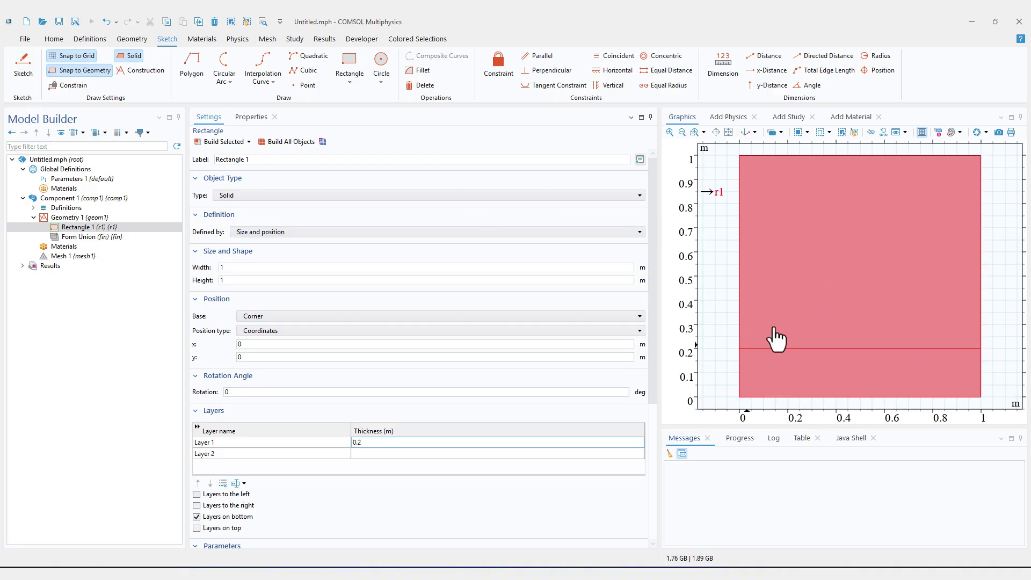
click(30, 62)
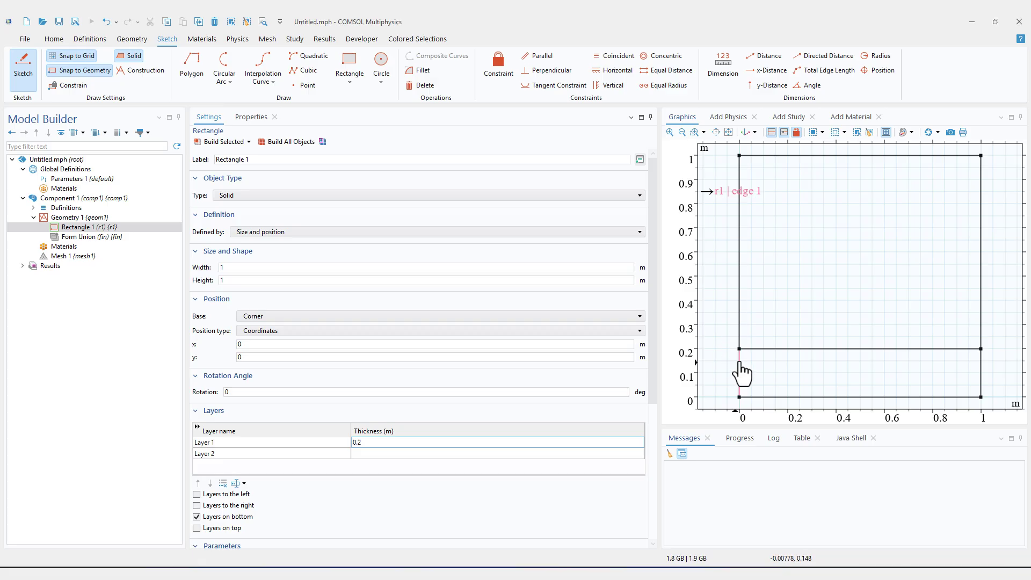
scroll(768, 207, up, 5)
right_drag(856, 308, 867, 328)
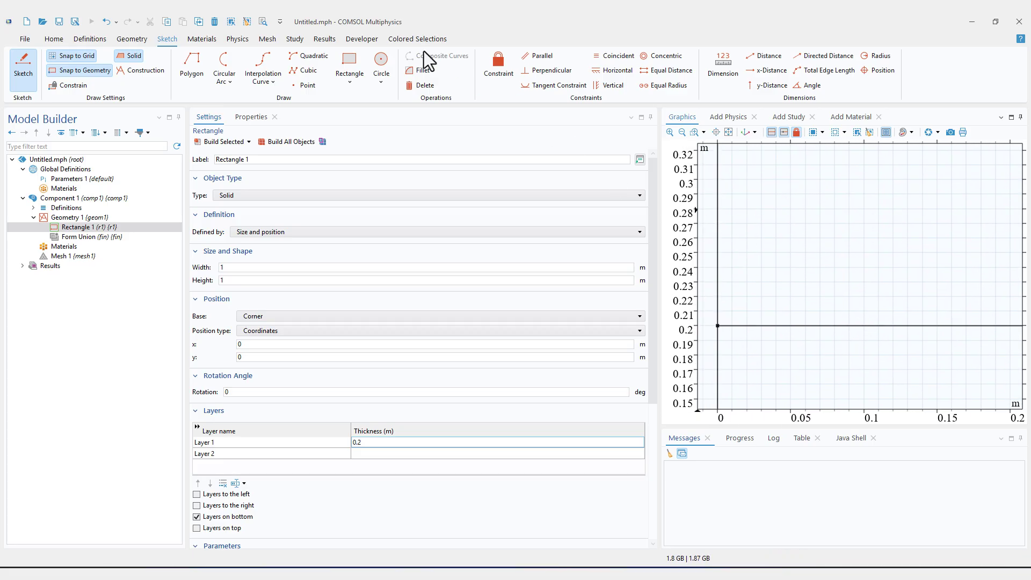
click(381, 60)
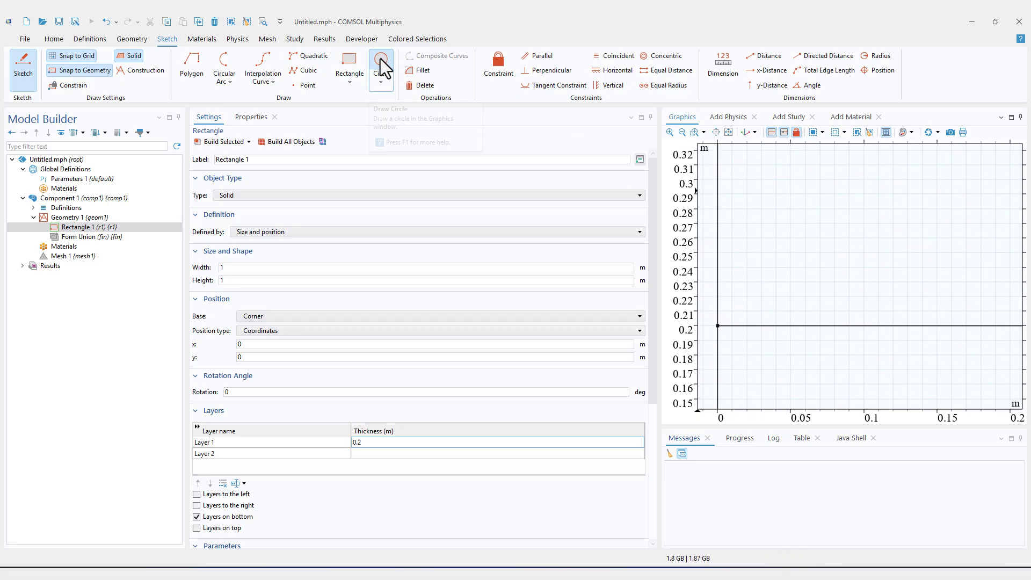
click(77, 70)
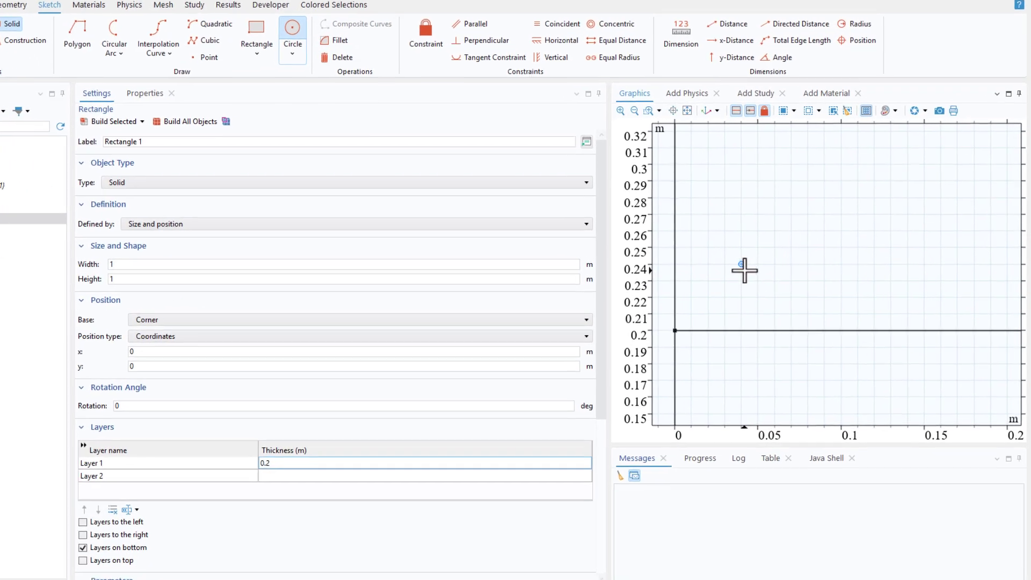
drag(744, 270, 772, 317)
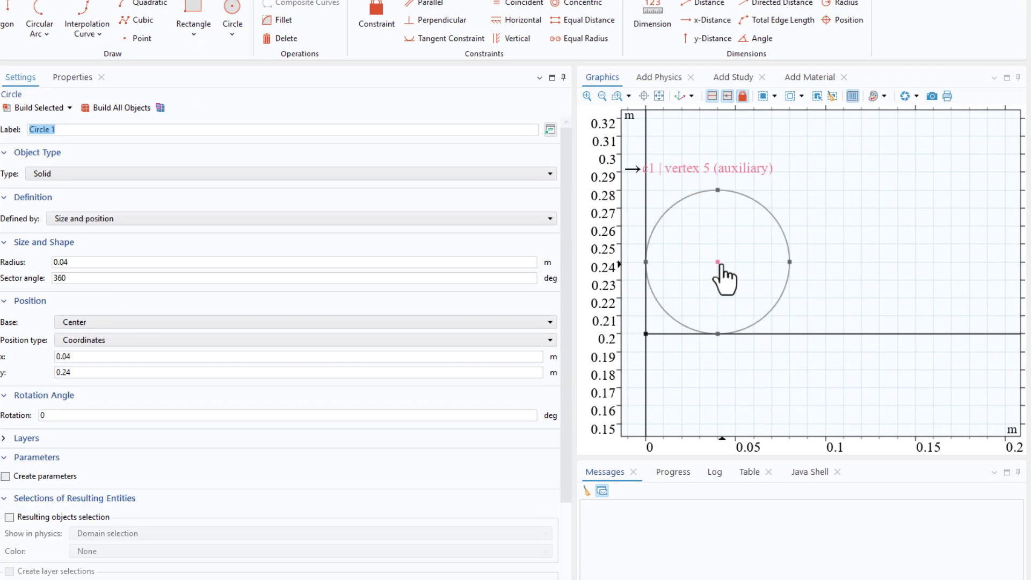
drag(720, 266, 742, 248)
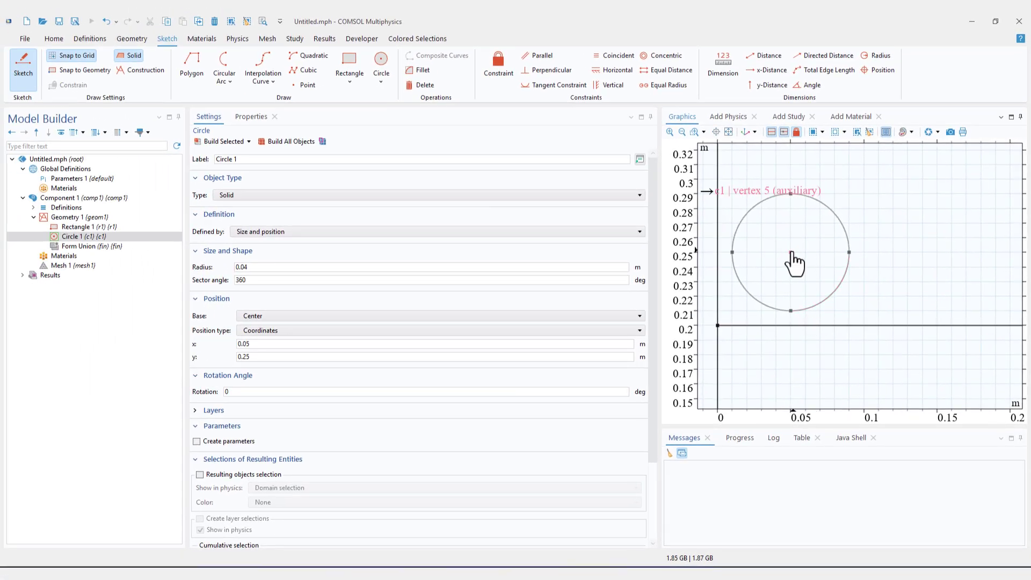
click(792, 252)
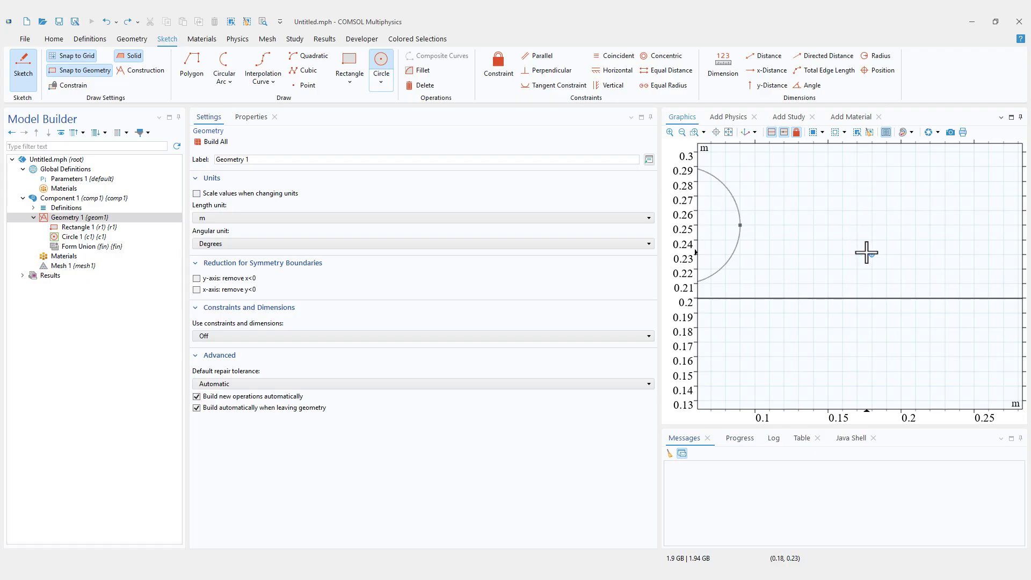
With geometry snapping on, sketch a second 0.04 m radius circle centred at (0.17, 0.24) touching the layer line, and inspect the contact point
click(858, 238)
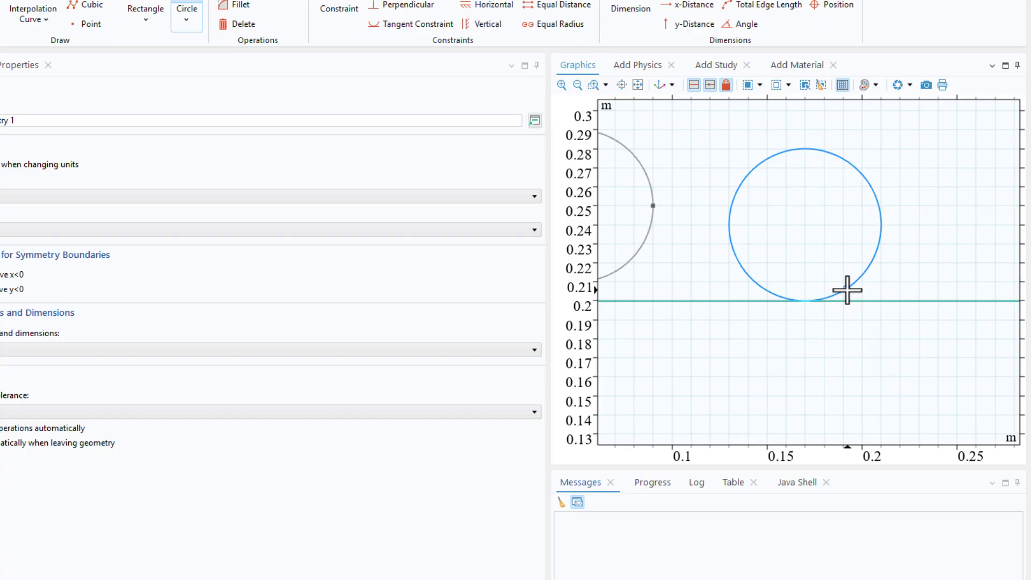
click(847, 290)
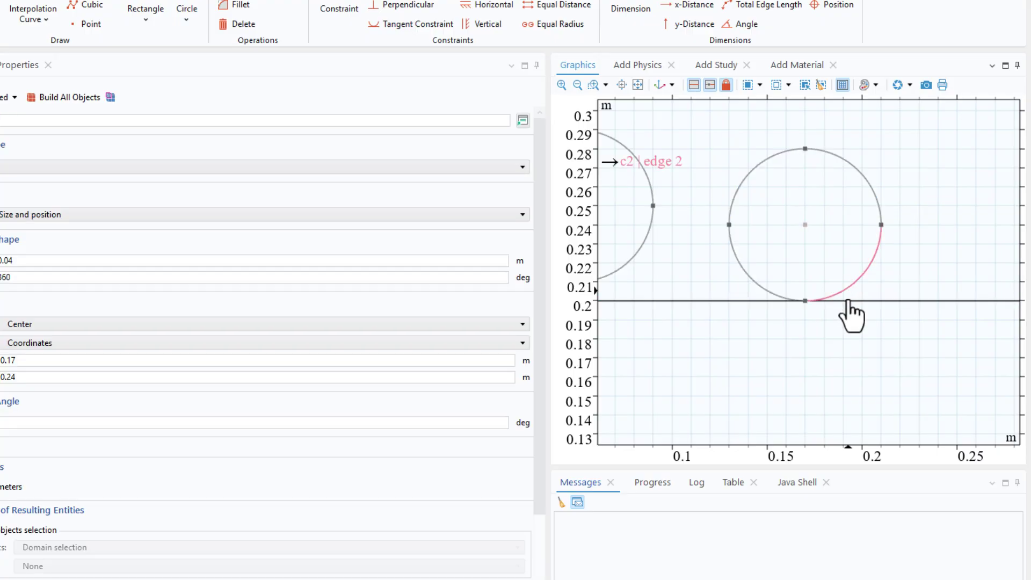
scroll(811, 308, up, 10)
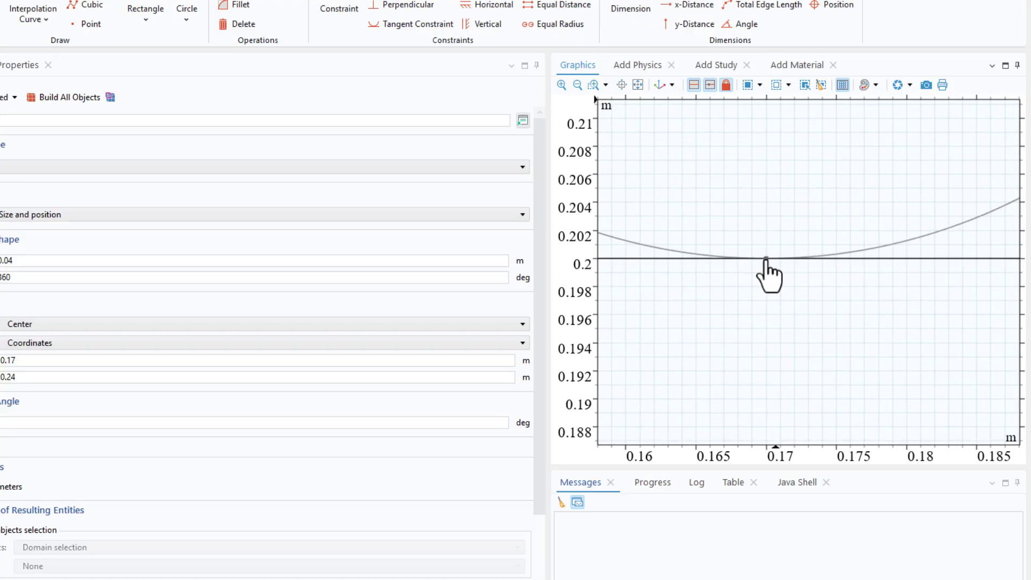
scroll(822, 287, down, 5)
scroll(824, 217, down, 3)
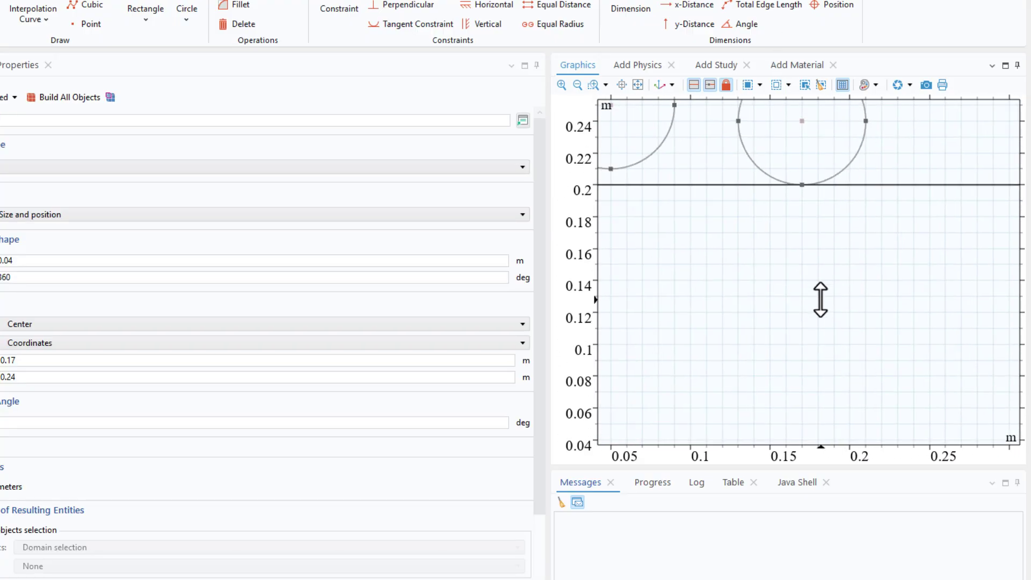
Turn on automatic constraining and sketch a third circle of 0.03 m radius centred at (0.3, 0.23), tangent to the layer line
right_drag(819, 297, 711, 272)
right_drag(875, 226, 804, 226)
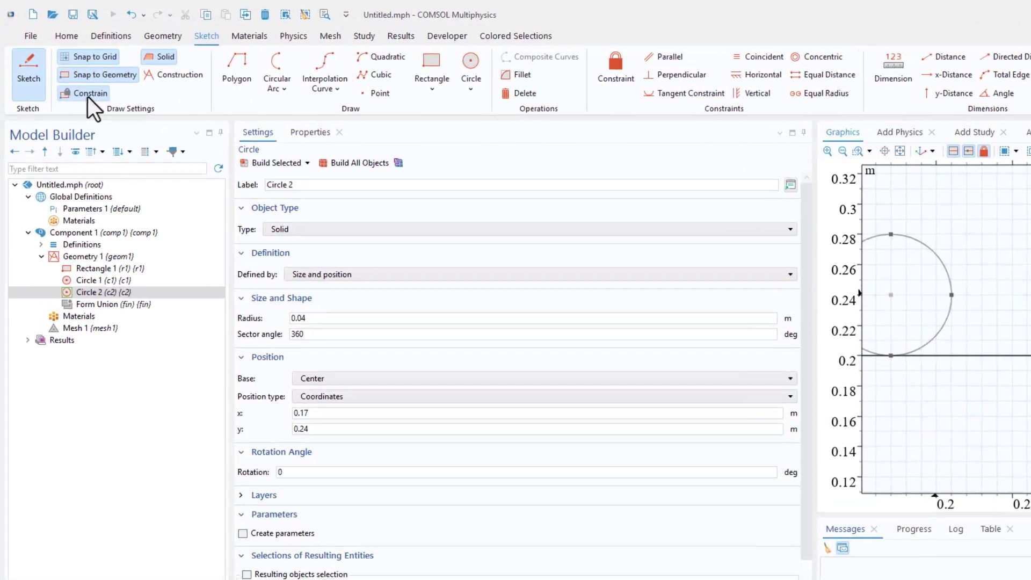
click(89, 94)
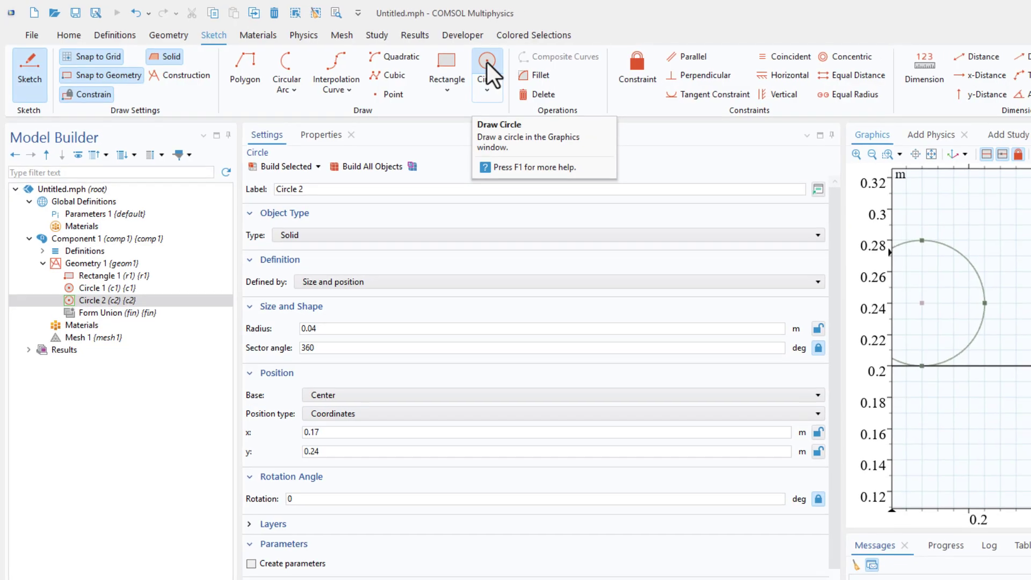
click(493, 62)
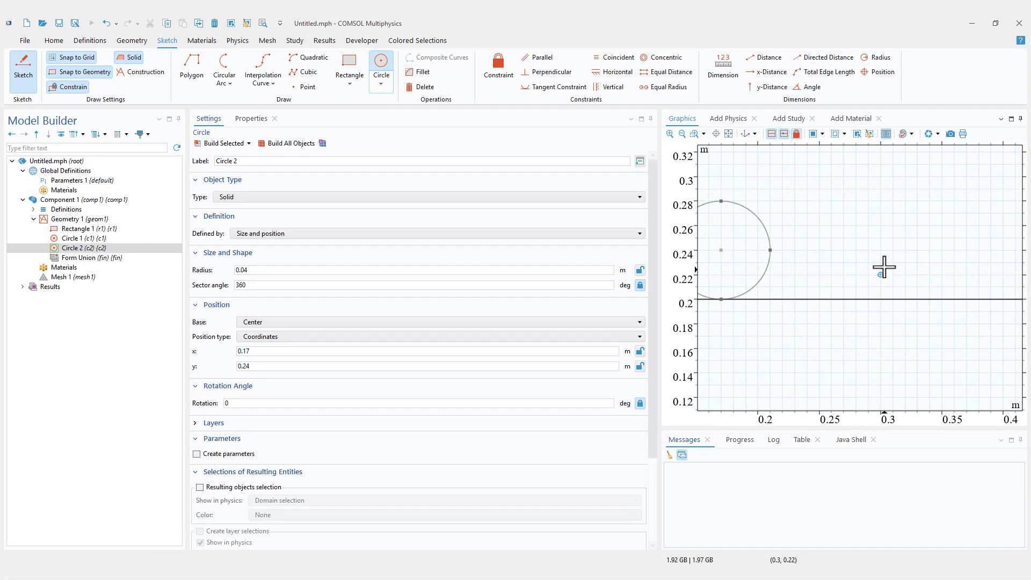
click(881, 264)
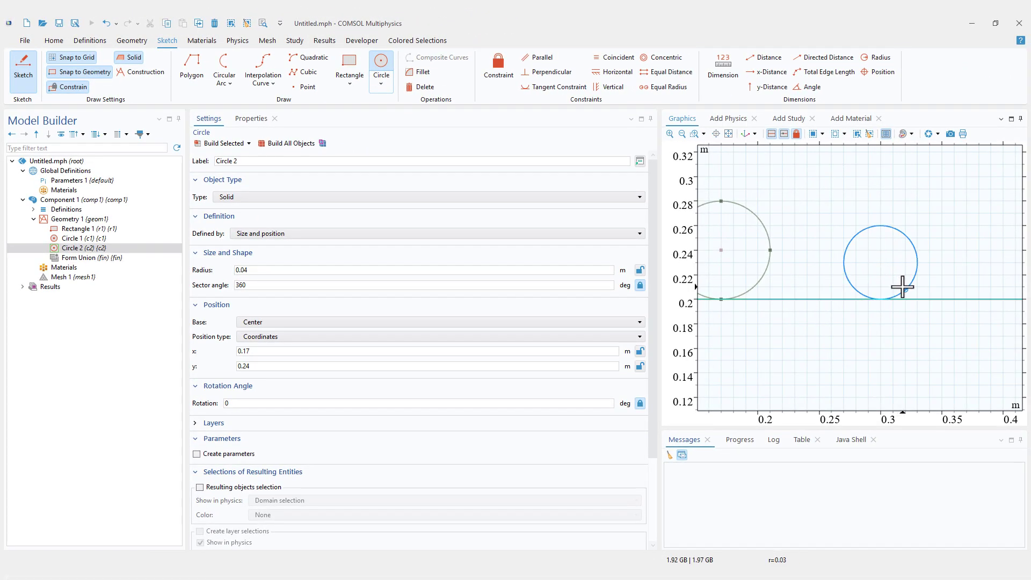
click(902, 287)
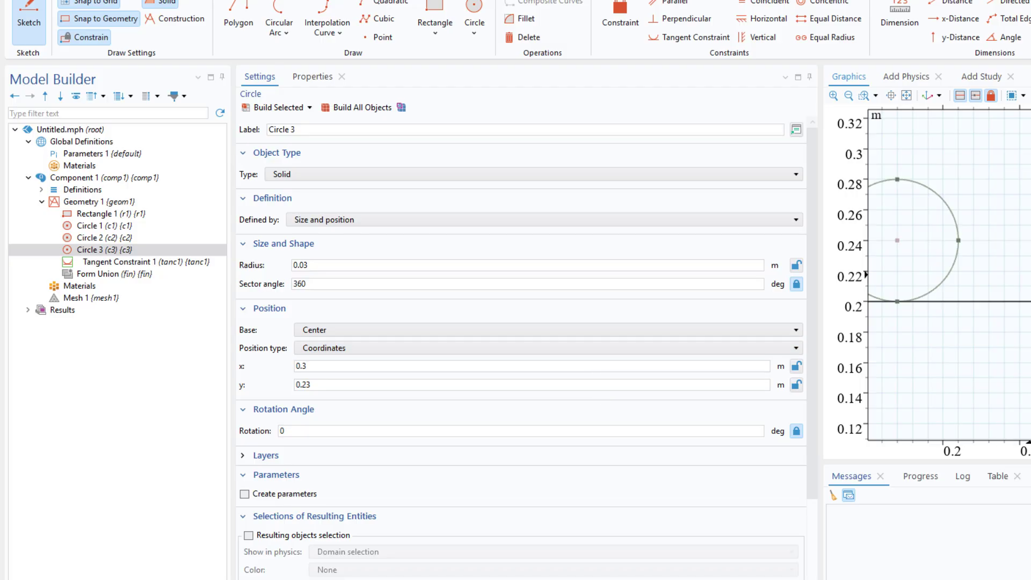
Examine the first and second edges of the third circle's tangent constraint and view all three circles against the layer line
click(151, 260)
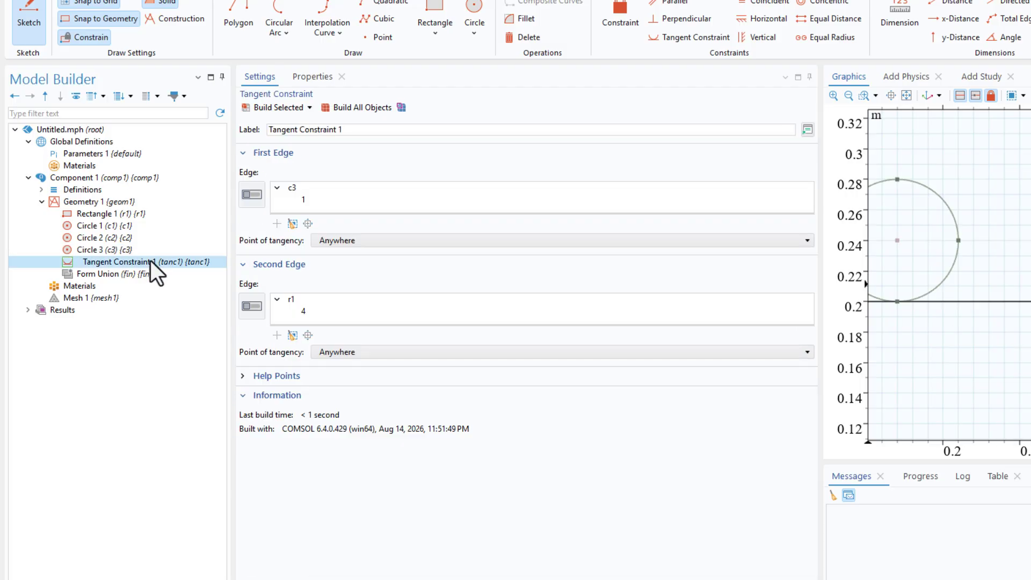
click(304, 196)
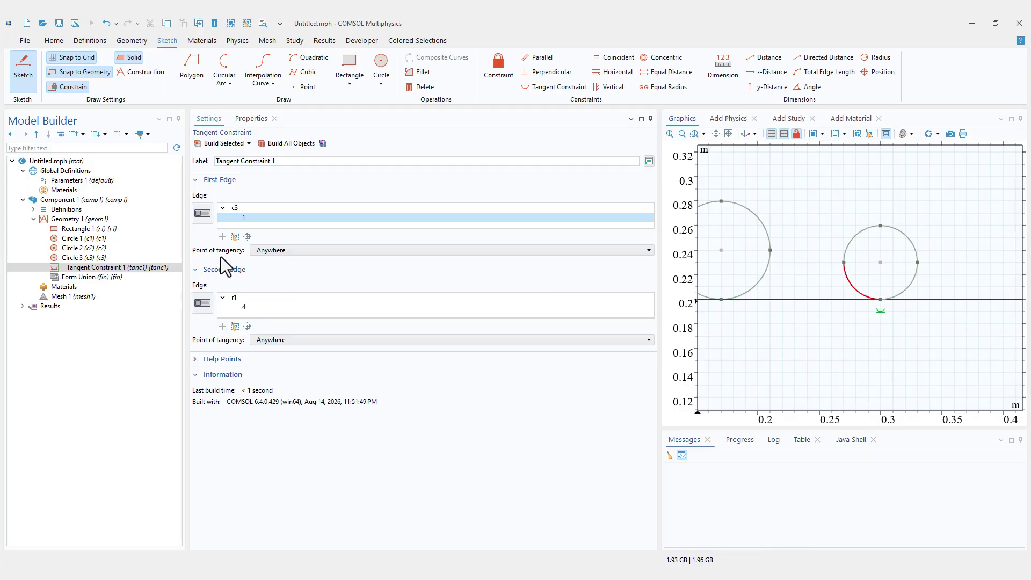
click(255, 307)
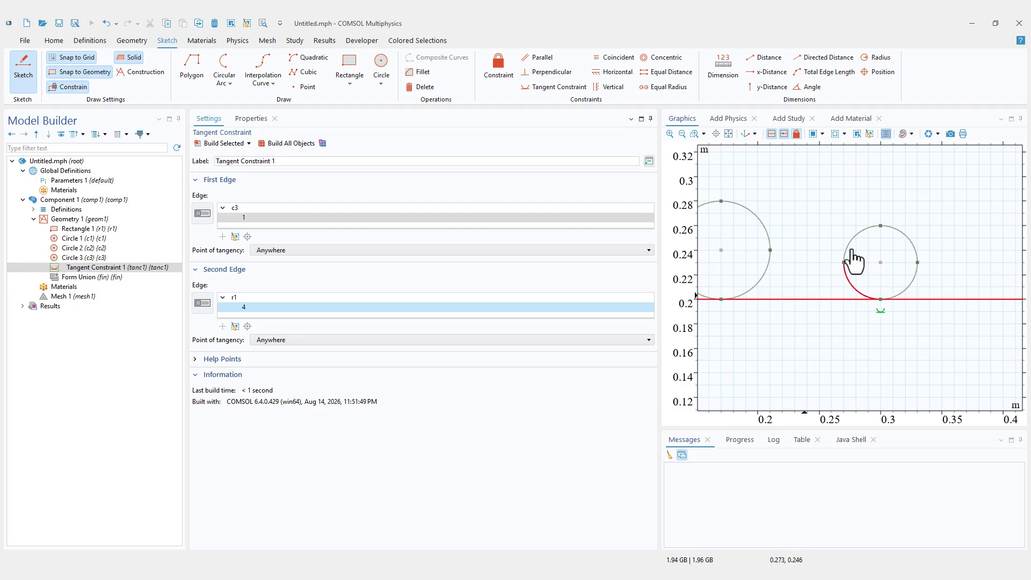
middle_drag(812, 196, 835, 276)
right_drag(836, 276, 840, 304)
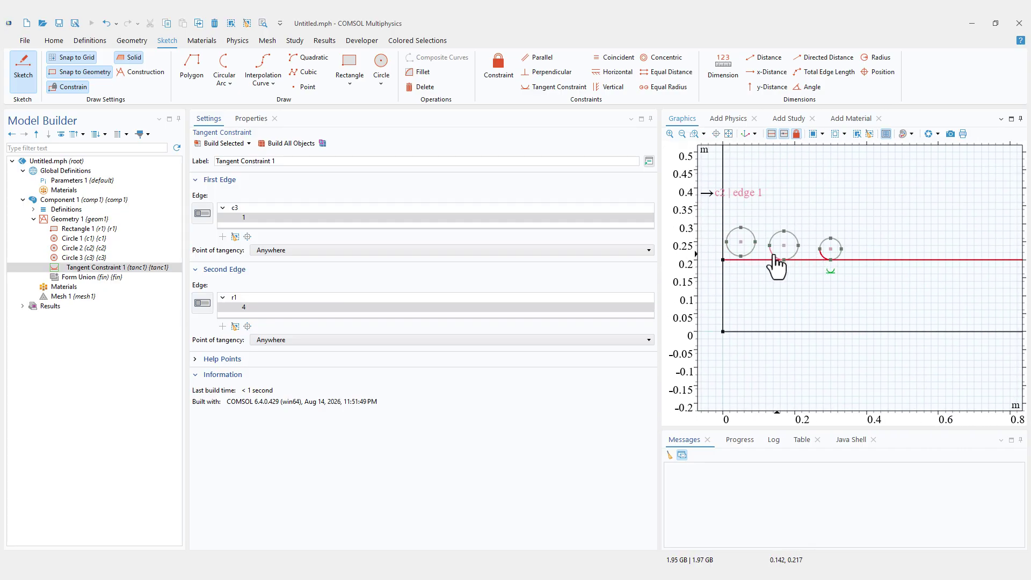
middle_drag(766, 247, 765, 203)
right_drag(765, 203, 810, 217)
middle_drag(810, 218, 803, 203)
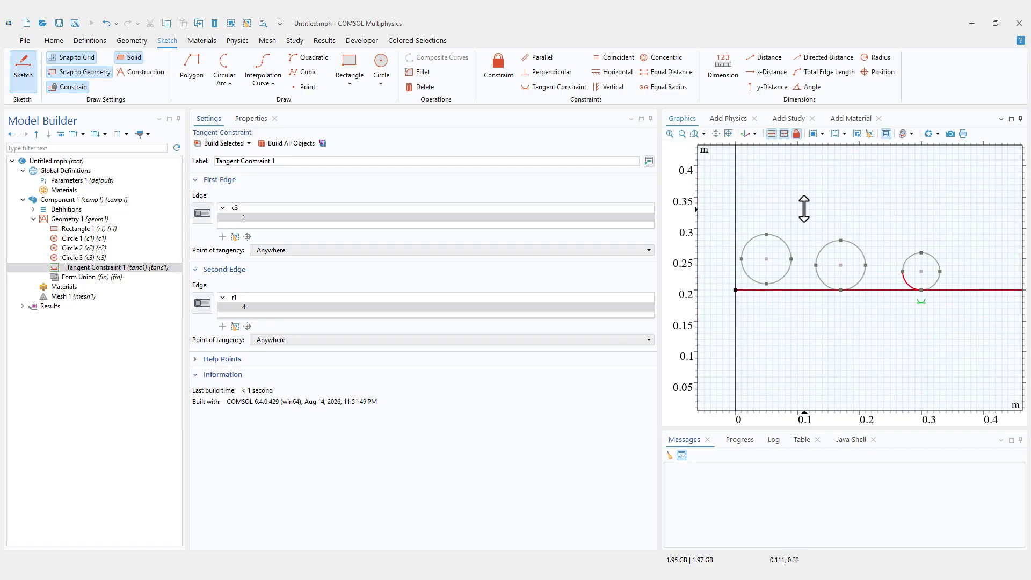